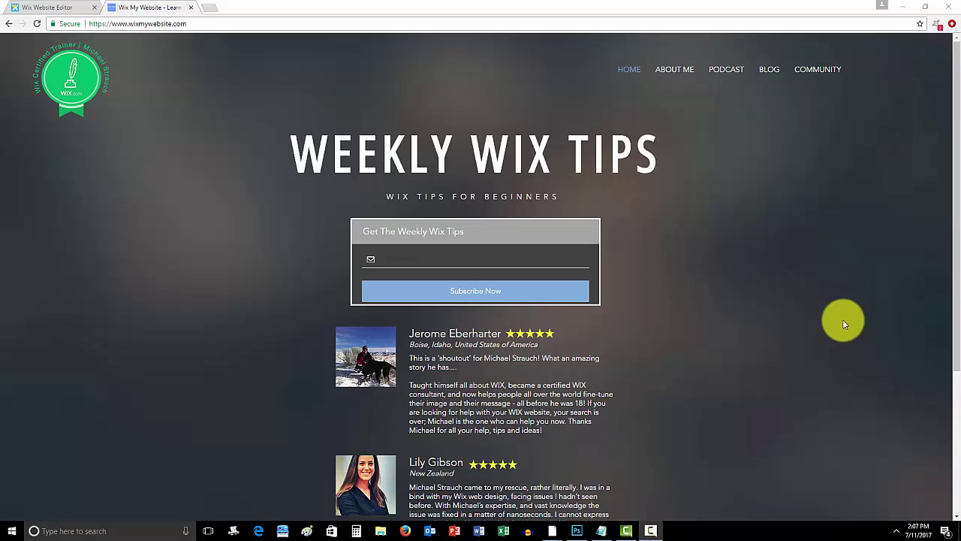
- Switch to the Wix editor and search the App Market for the Wix Language Menu app
click(75, 9)
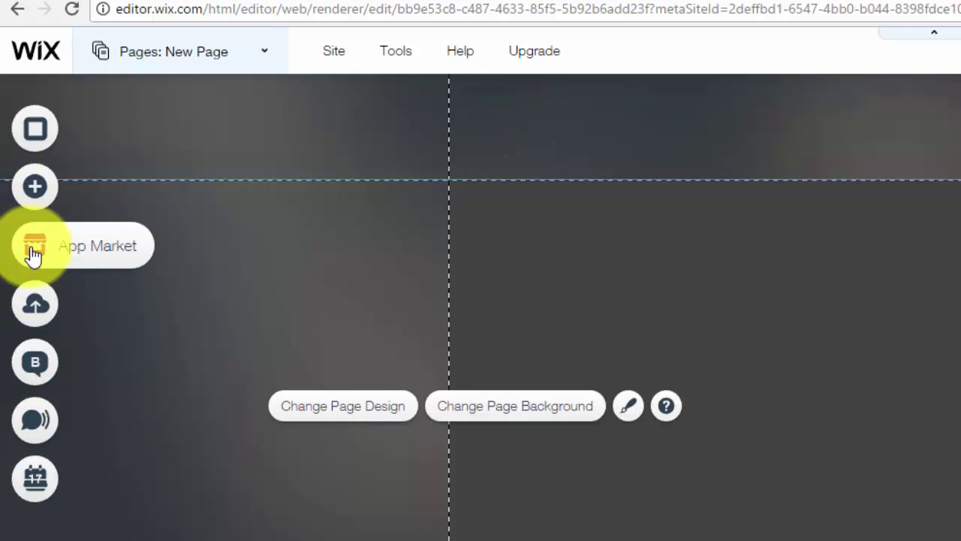
click(33, 247)
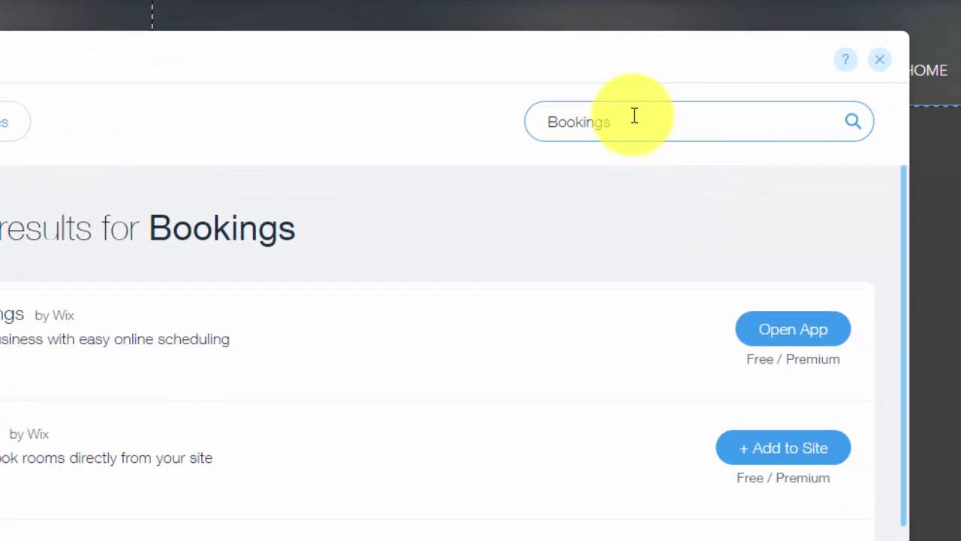
mouse_move(638, 127)
mouse_down()
mouse_move(555, 127)
mouse_move(622, 124)
mouse_up()
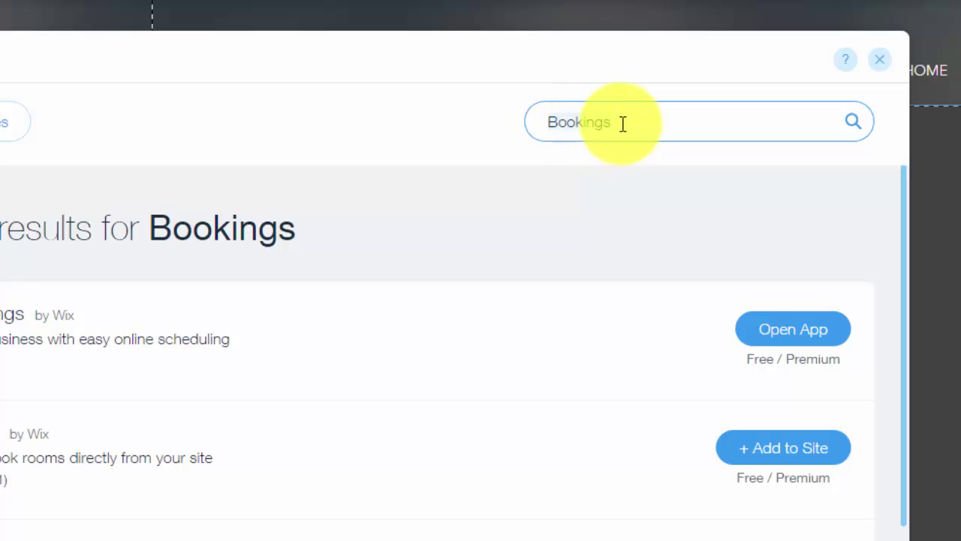
click(622, 124)
key(BackSpace)
key(BackSpace)
key(BackSpace)
key(BackSpace)
key(BackSpace)
key(BackSpace)
key(BackSpace)
key(BackSpace)
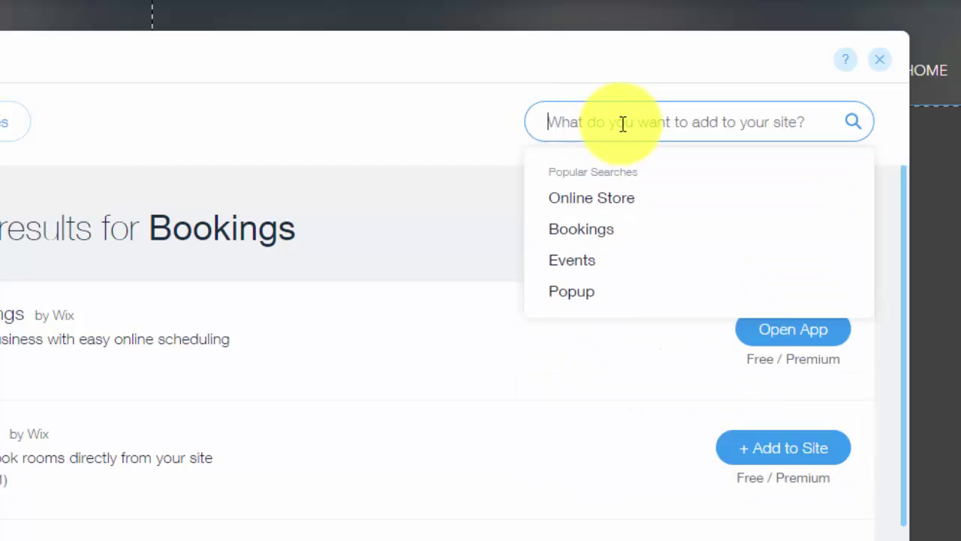
text(wix langua)
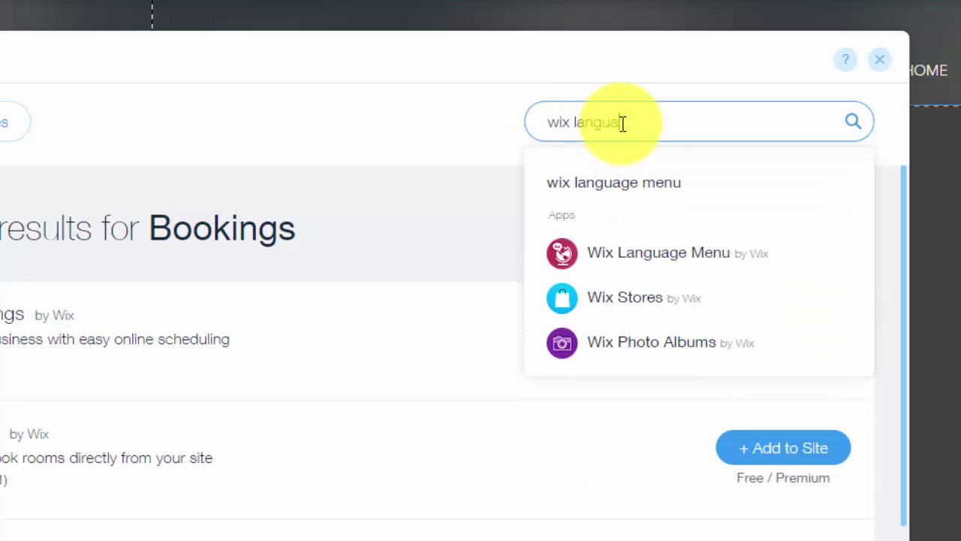
- Add the Wix Language Menu app to the site and place it near the page's upper-left area
click(710, 270)
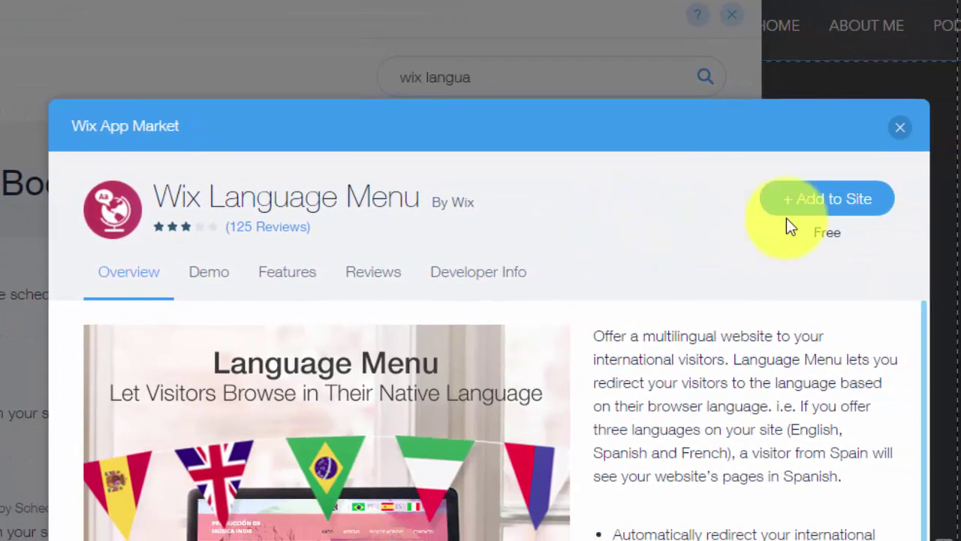
click(801, 208)
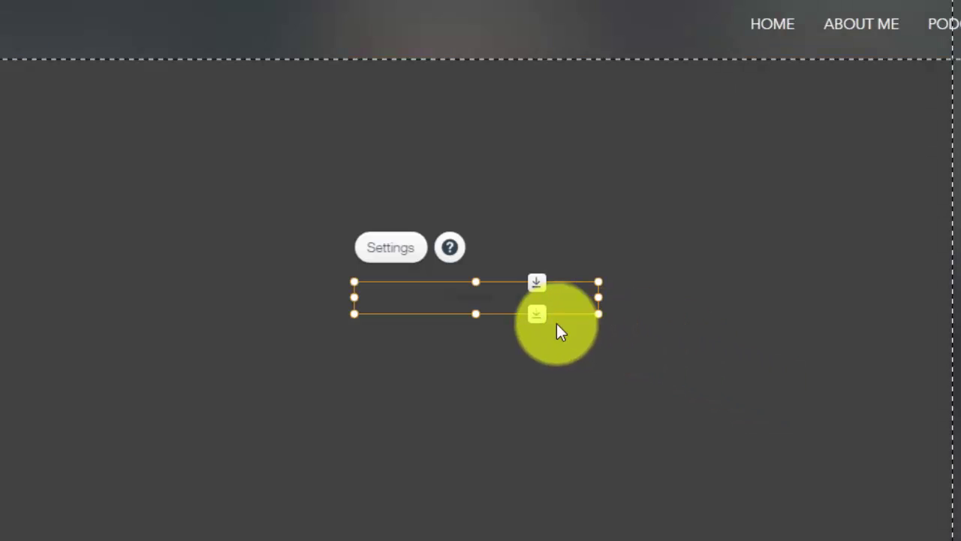
drag(446, 296, 247, 119)
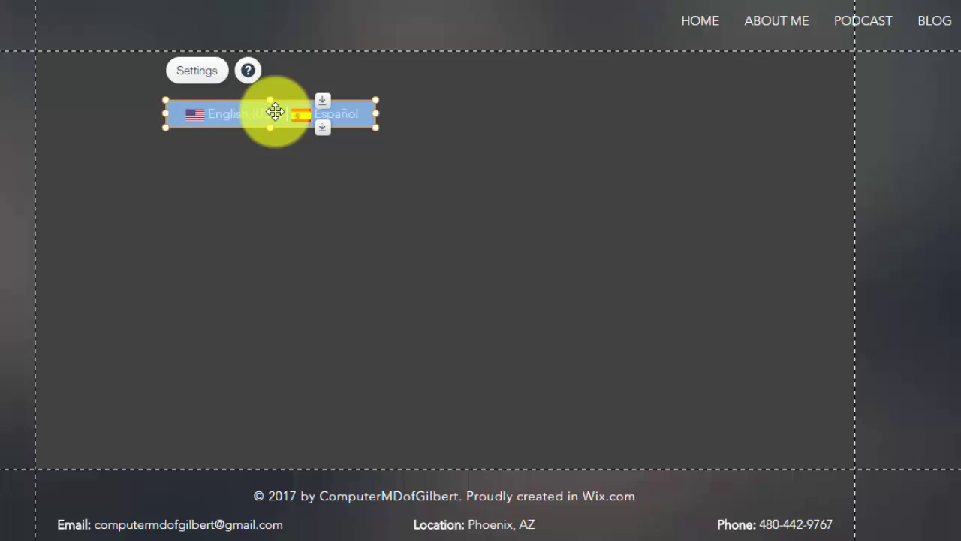
- Look at the language menu's setup steps and the site's list of pages
double_click(225, 112)
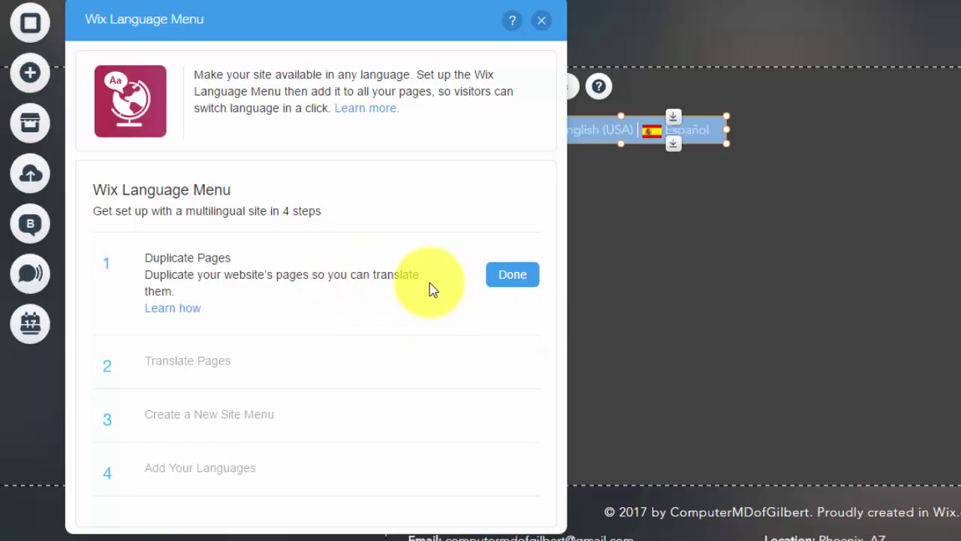
click(214, 79)
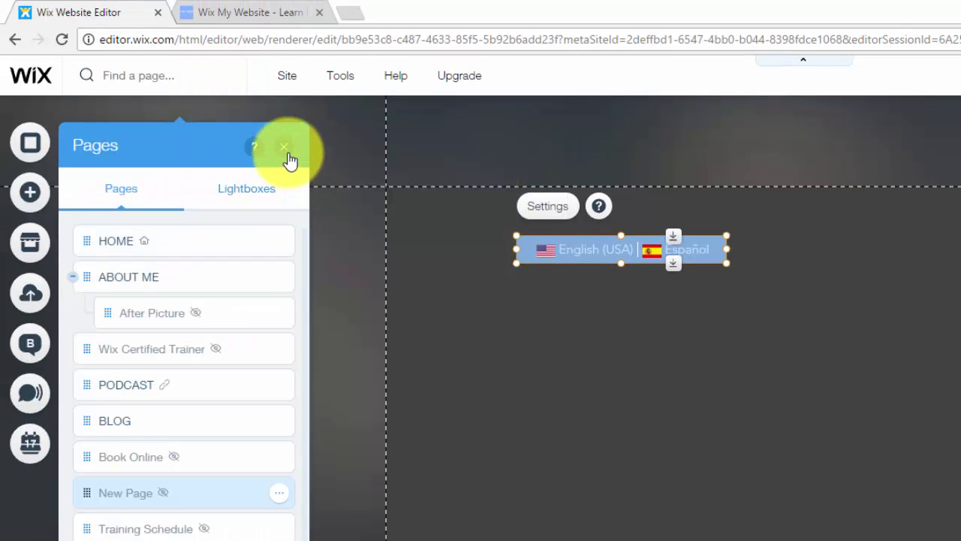
click(289, 156)
- Mark the Duplicate Pages, Translate Pages and Create a New Site Menu setup steps as done and proceed to adding languages
double_click(562, 253)
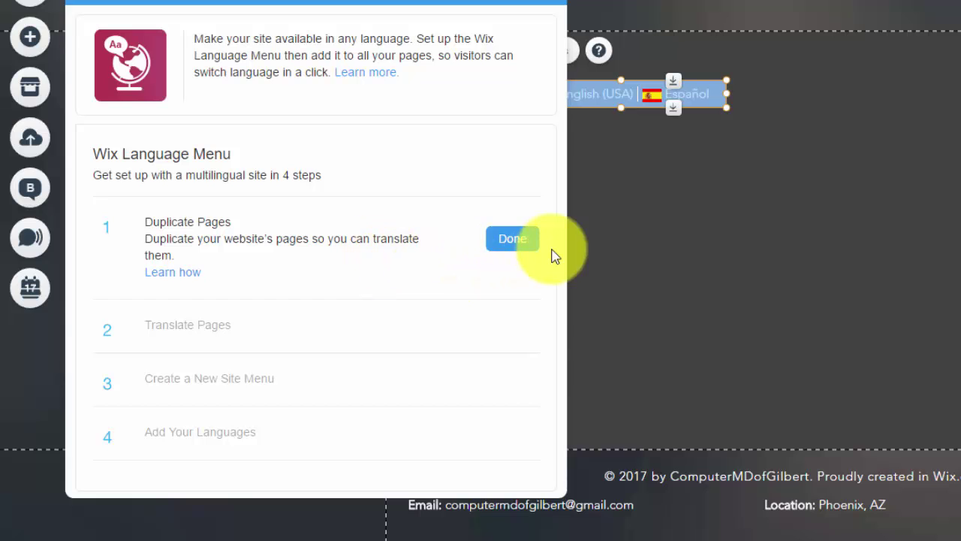
click(509, 248)
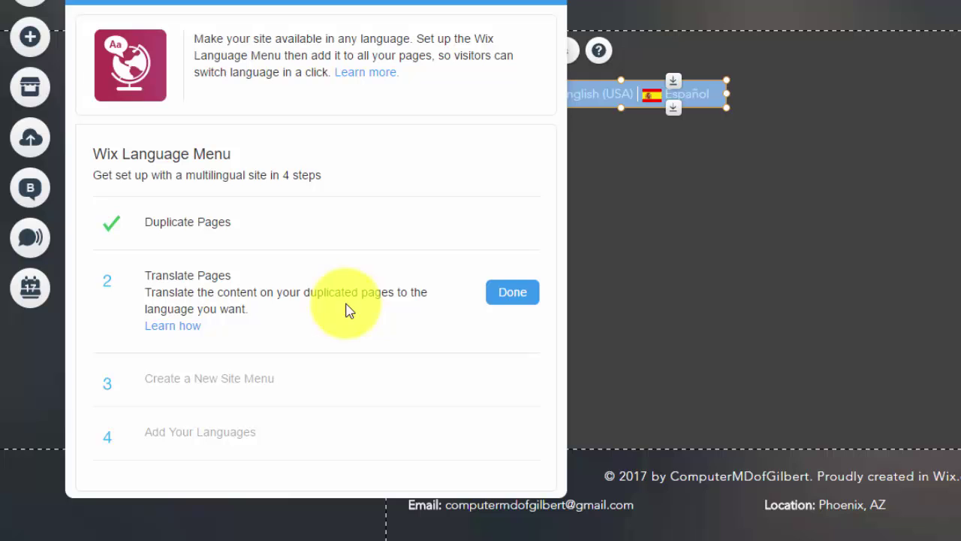
click(512, 301)
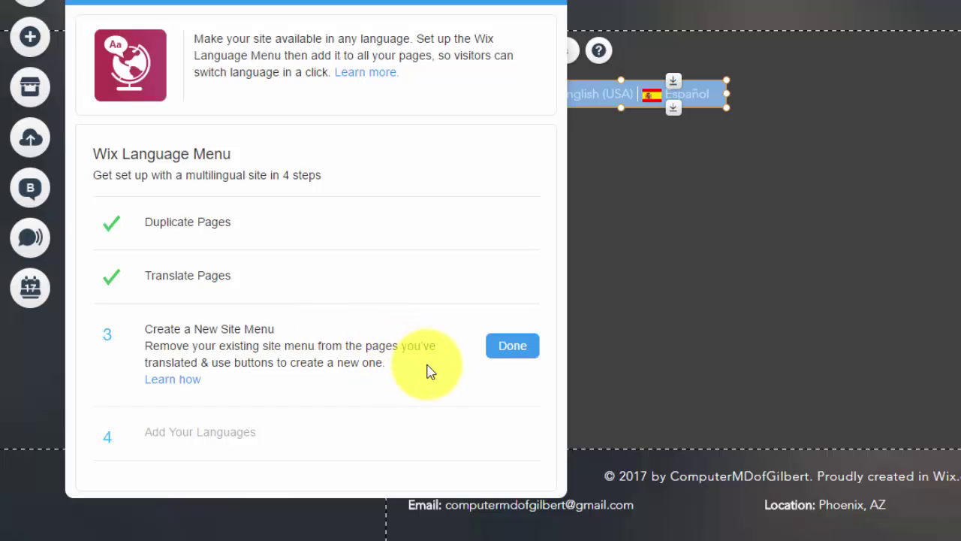
click(513, 350)
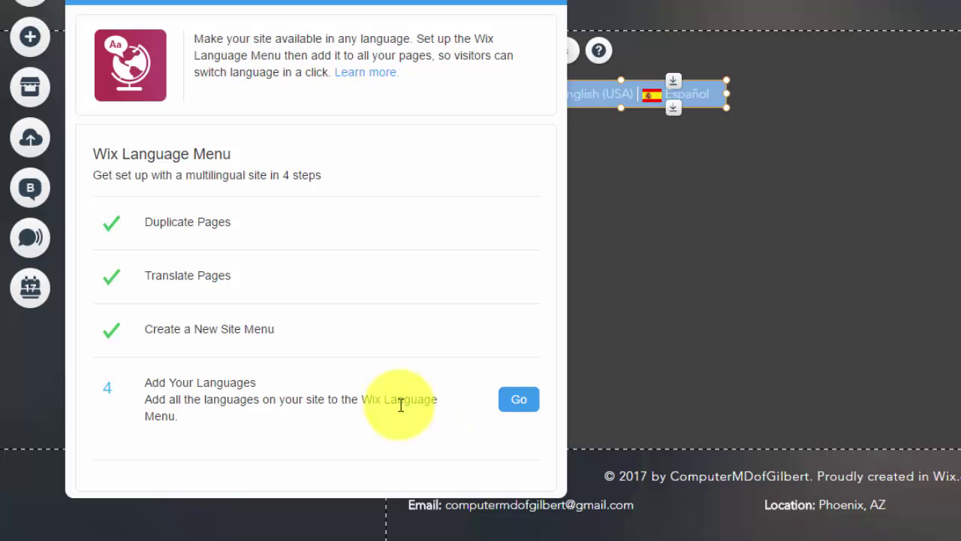
click(518, 400)
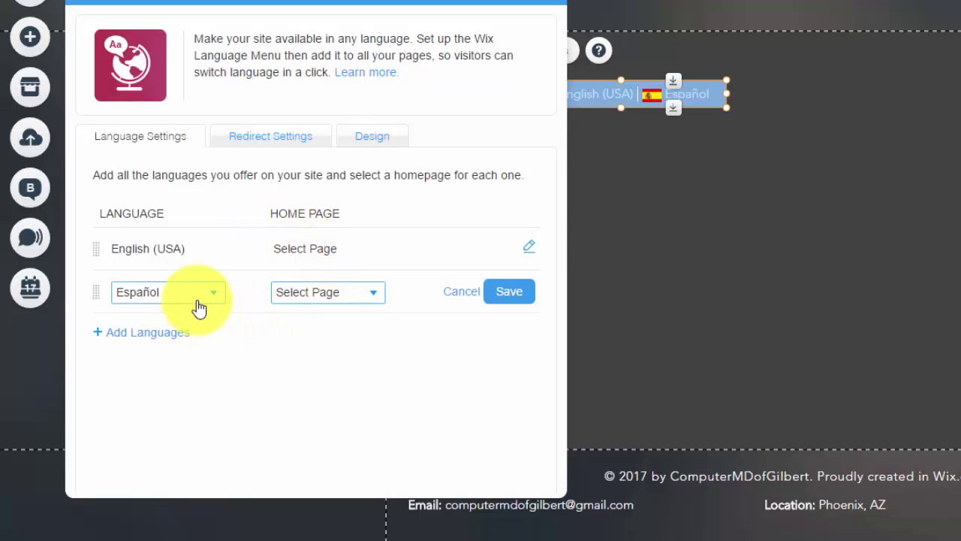
- Examine the home page choices for Español and the explanation of automatically redirecting all visitors by their language
click(313, 299)
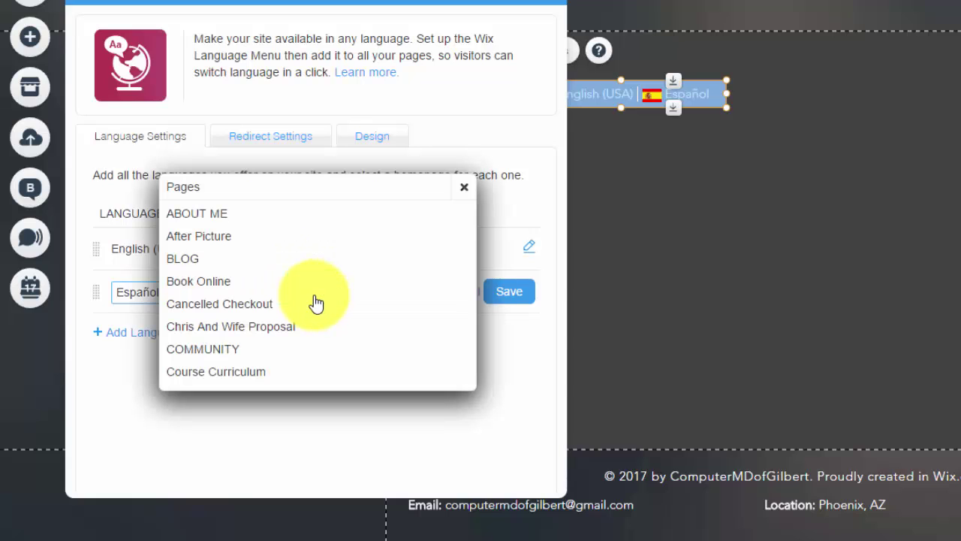
click(464, 187)
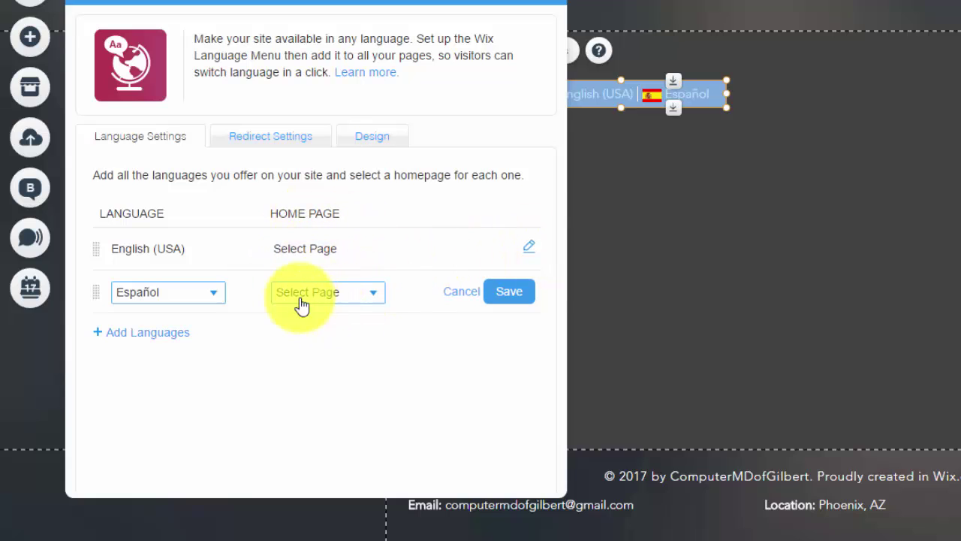
click(274, 147)
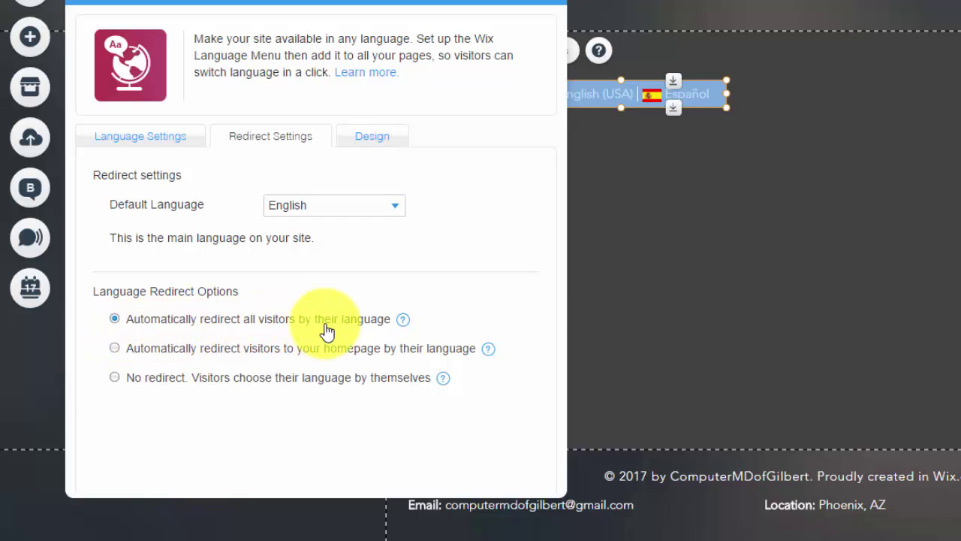
mouse_move(399, 325)
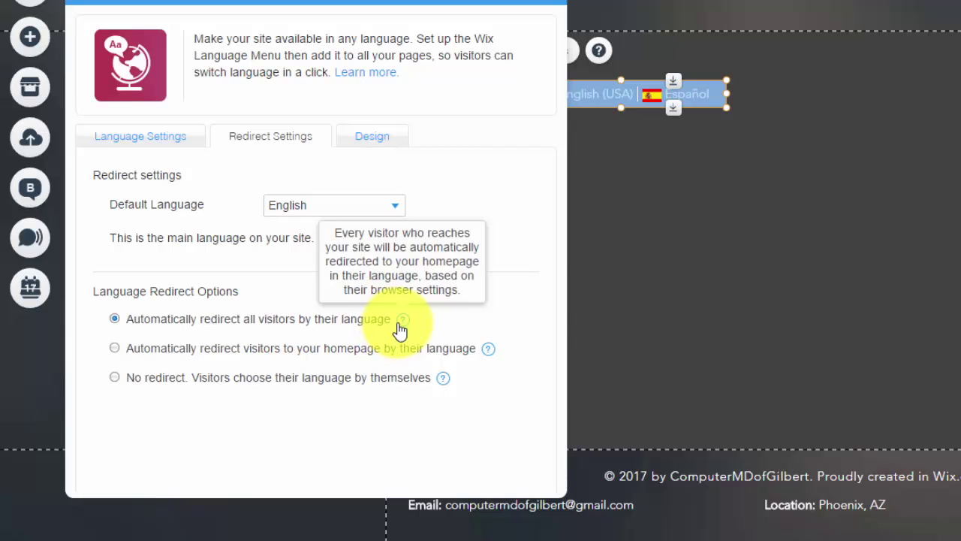
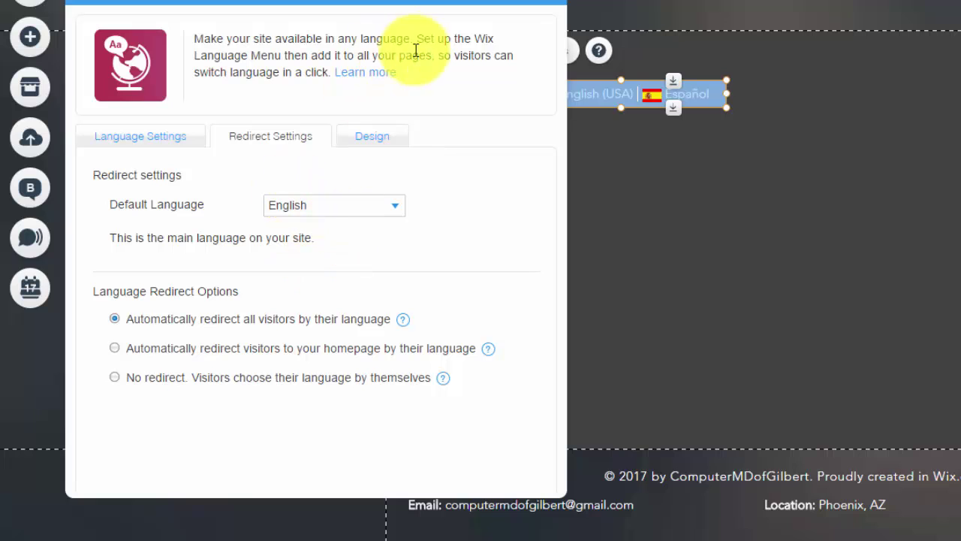
- Close the language menu settings and move the menu outside the page's left grid line
click(543, 5)
drag(560, 93, 181, 80)
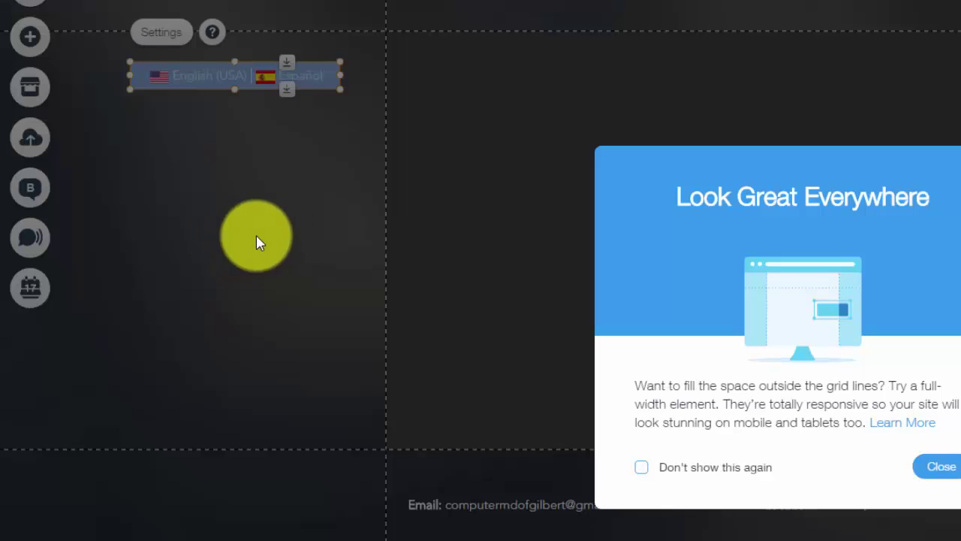
click(929, 471)
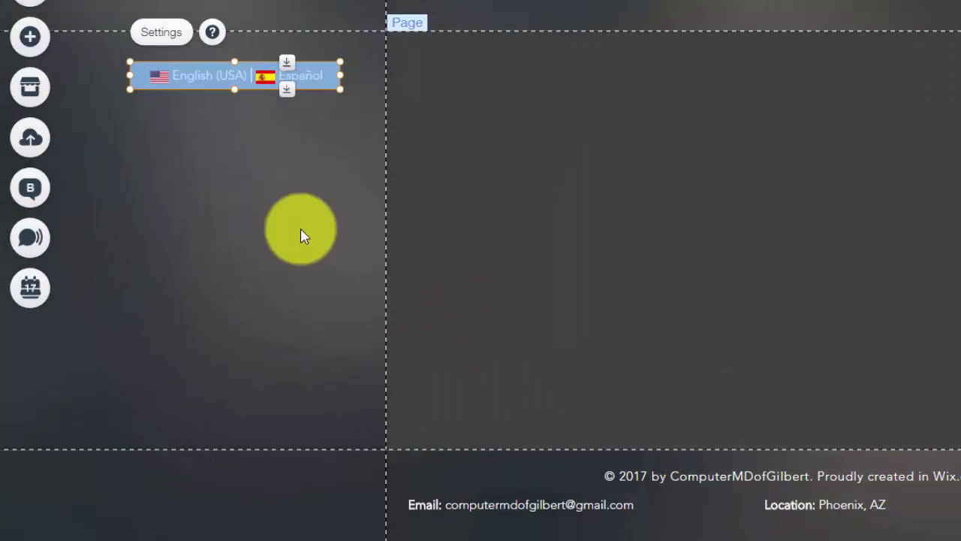
- Add the saved My Buttons style button to the page and place it in the page's upper-left corner
click(38, 50)
click(91, 99)
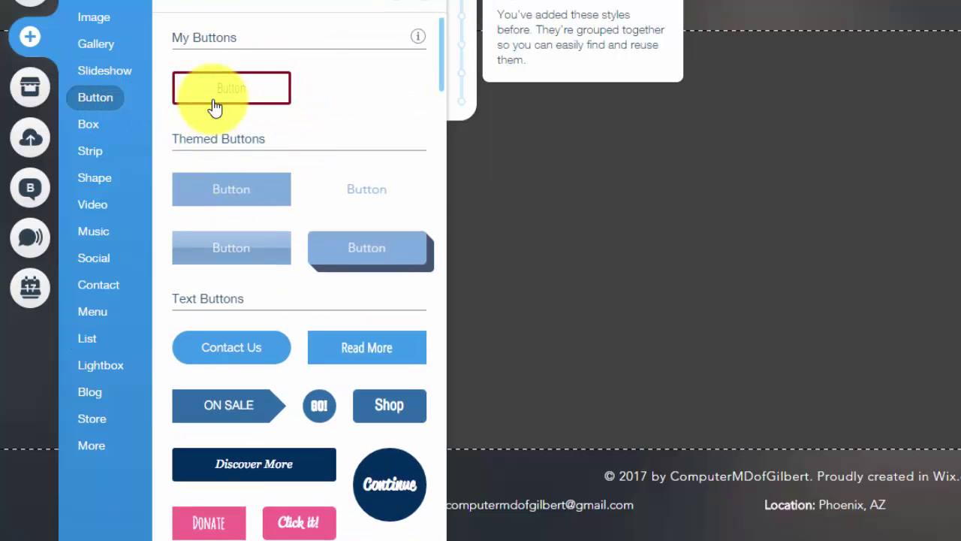
click(215, 107)
drag(768, 318, 457, 70)
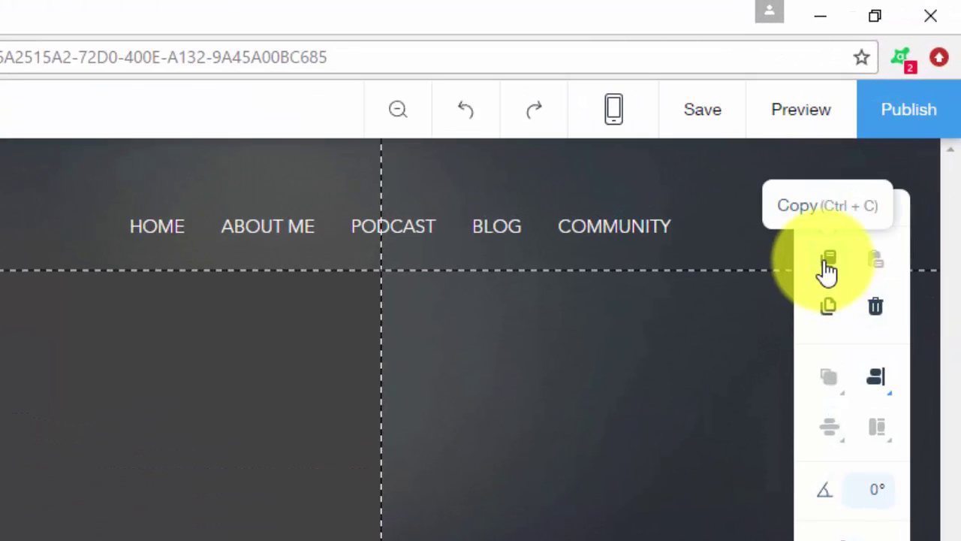
- Copy and paste the button, placing the duplicate beside the original at about X 193, Y 128
click(852, 216)
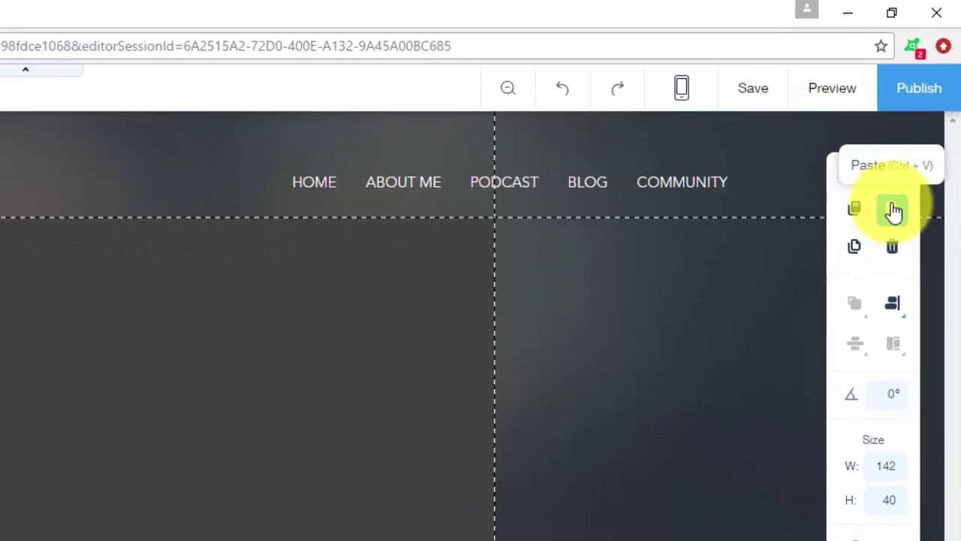
click(875, 260)
drag(228, 160, 264, 150)
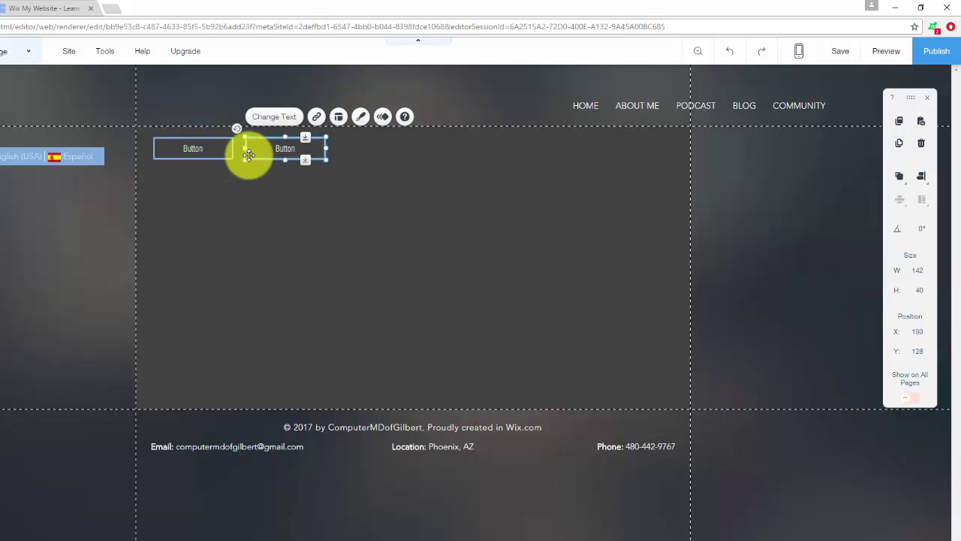
click(291, 211)
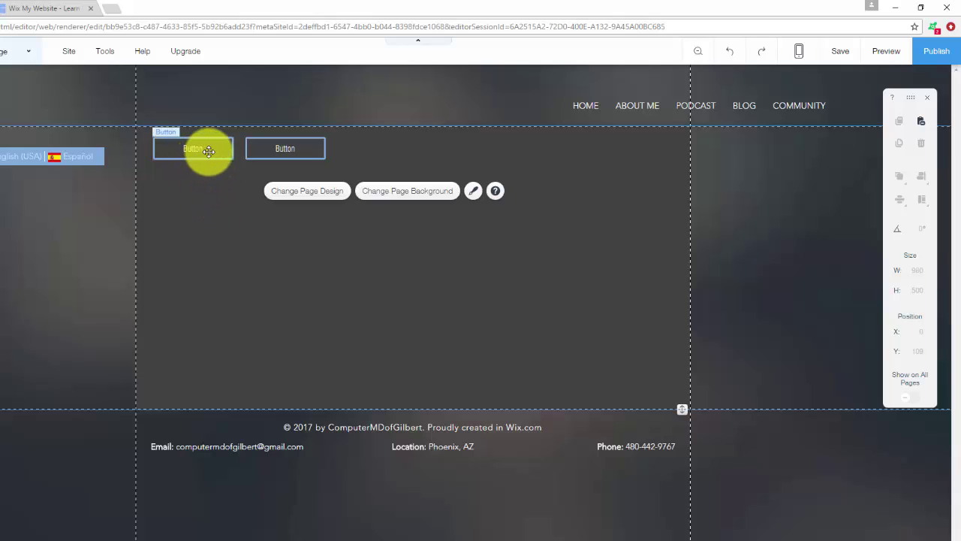
- Paste another copy of the button, narrow it to about 96 wide, and place it below the first button
click(271, 151)
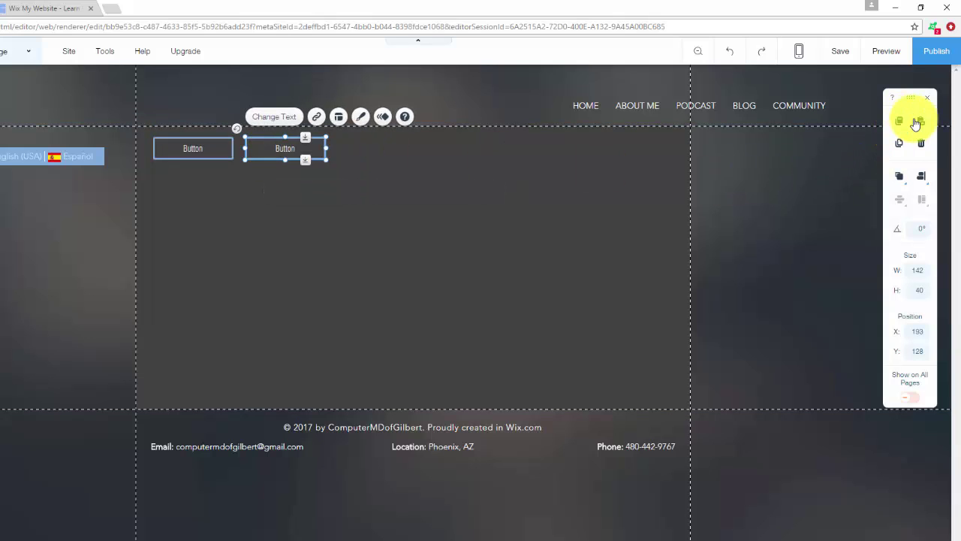
click(920, 120)
drag(317, 168, 205, 178)
click(197, 197)
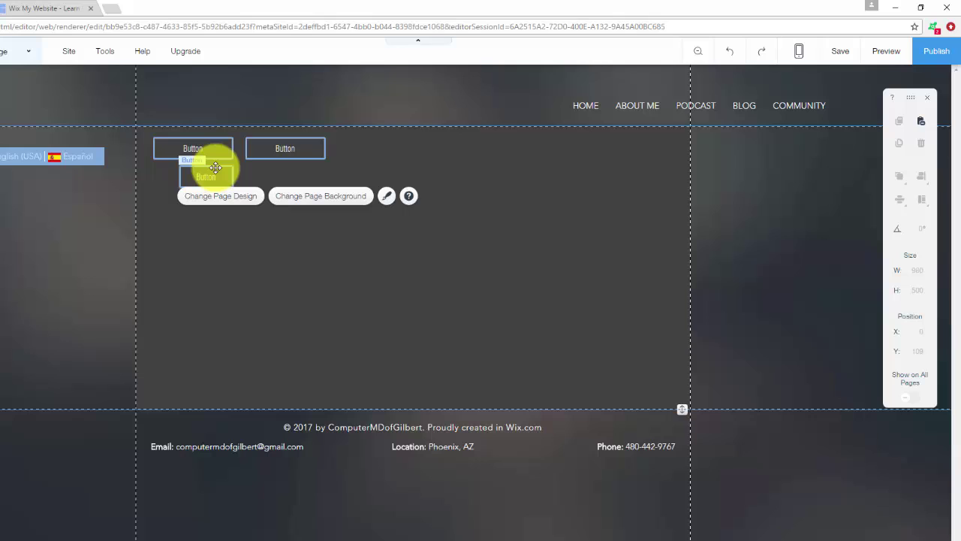
click(210, 240)
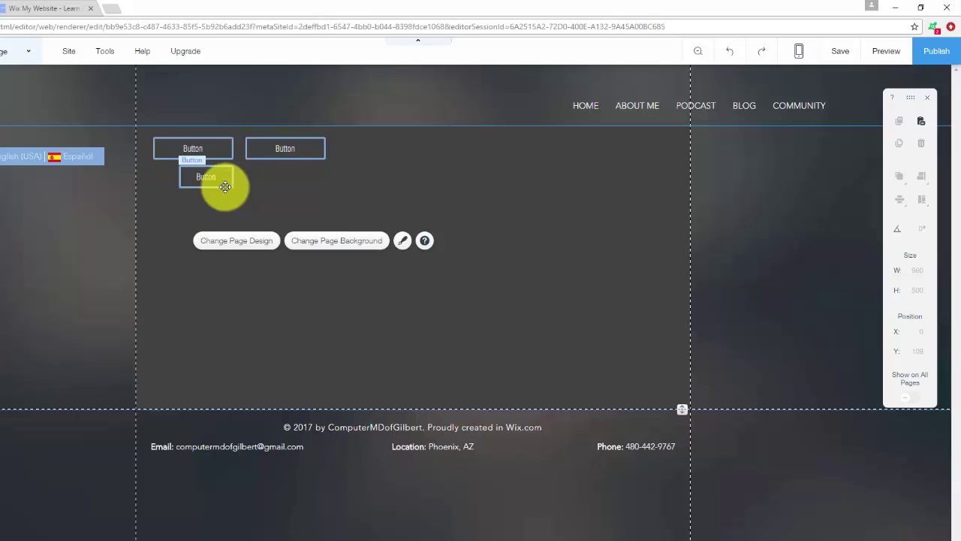
- Move the narrow button below the second button, right-aligned with it at about X 239, Y 173
drag(210, 179, 301, 179)
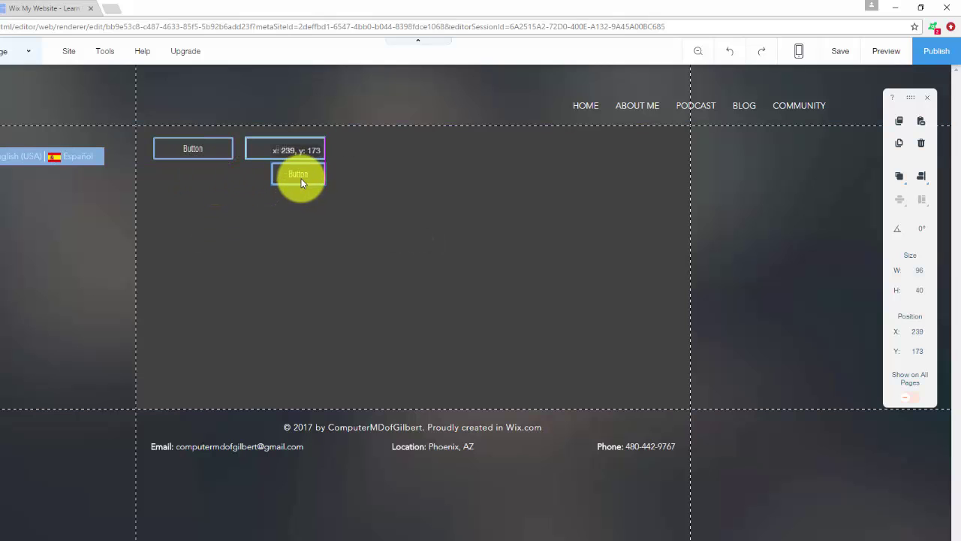
click(262, 188)
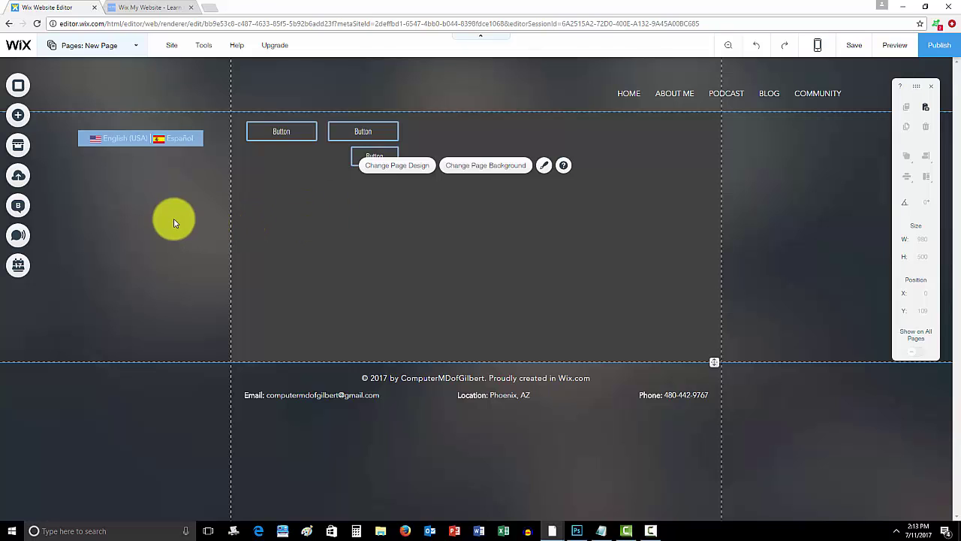
- Delete the English/Español language menu from the page
click(162, 139)
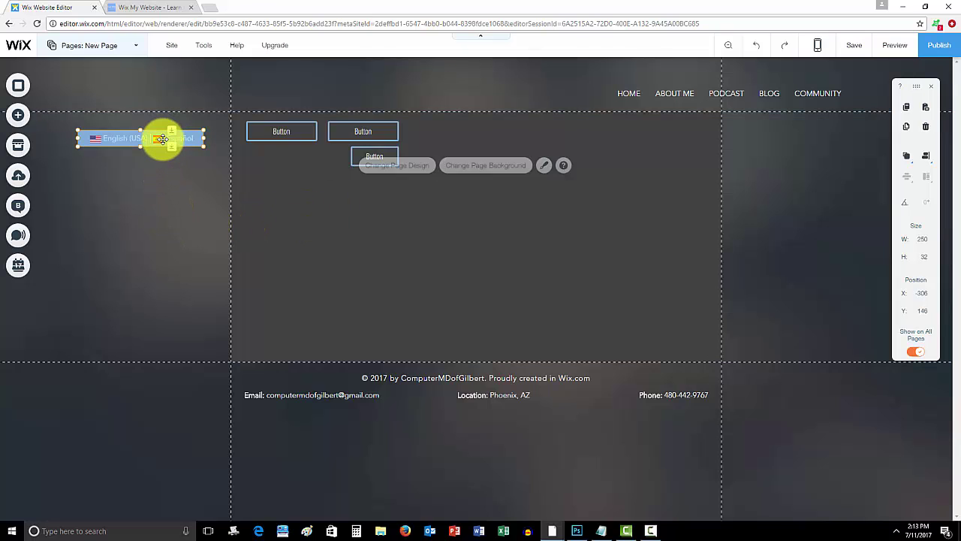
key(Delete)
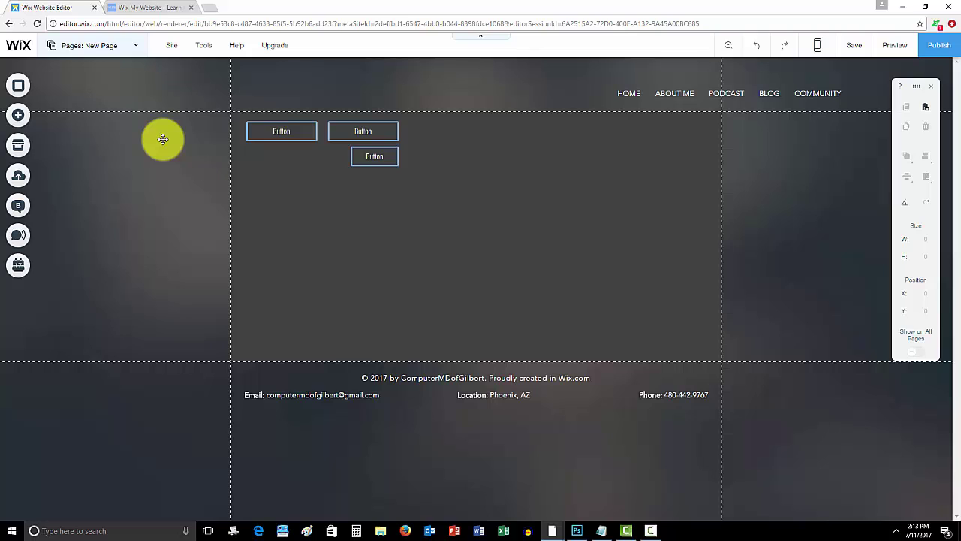